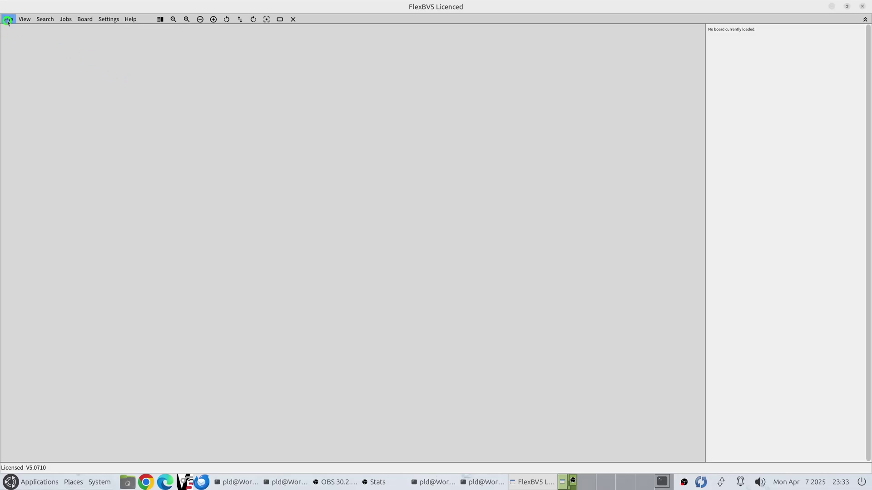
# Add the FlexBVPVT/Apple folder to the library cache in the program preferences and scan it for boardviews.
pyautogui.click(109, 20)
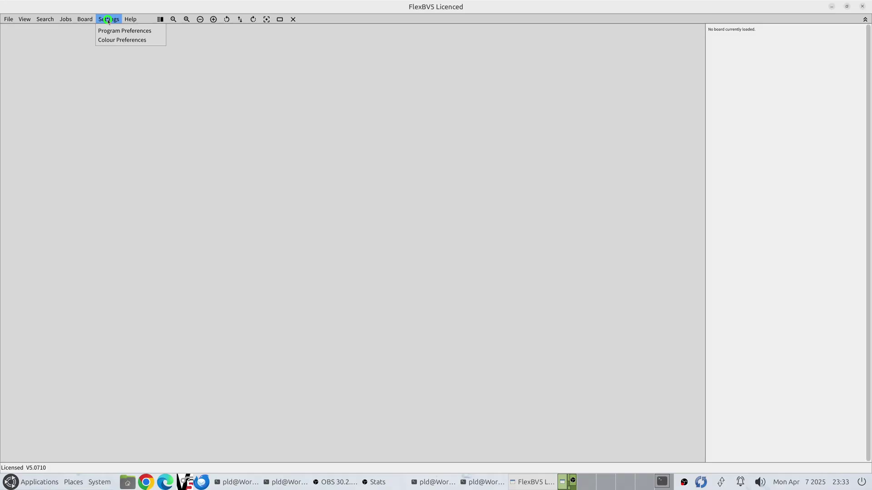
pyautogui.click(109, 30)
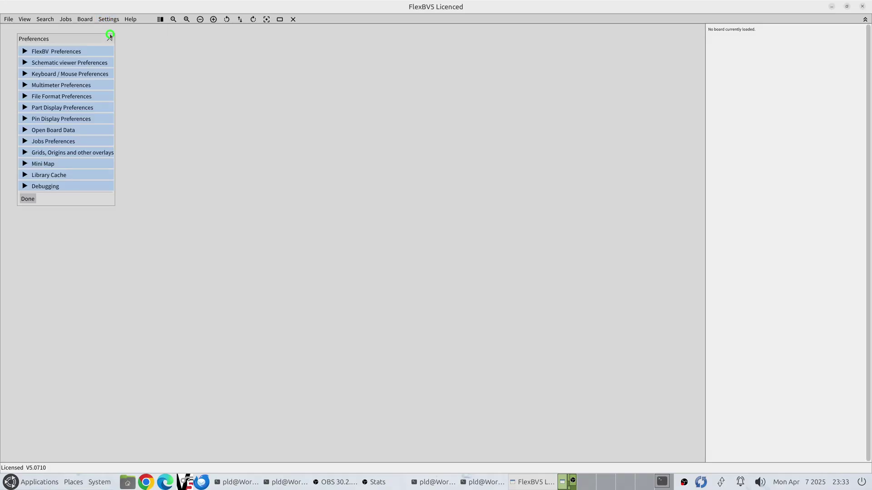
pyautogui.click(23, 175)
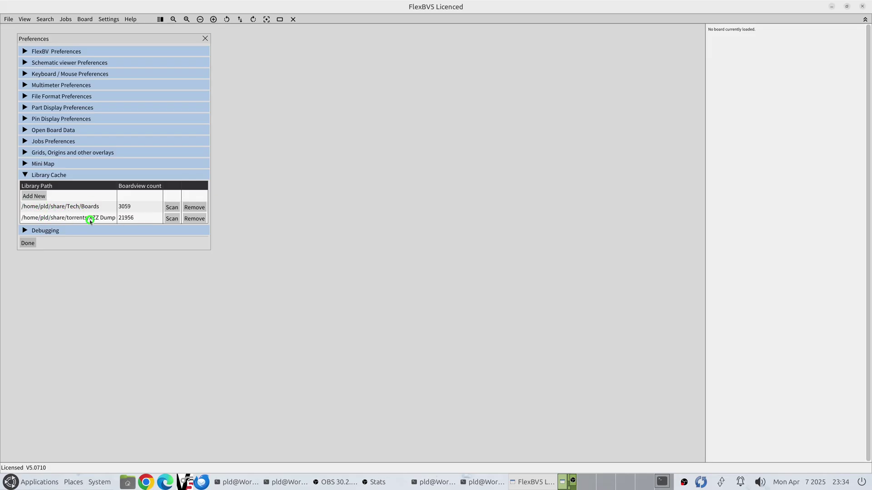
pyautogui.click(29, 196)
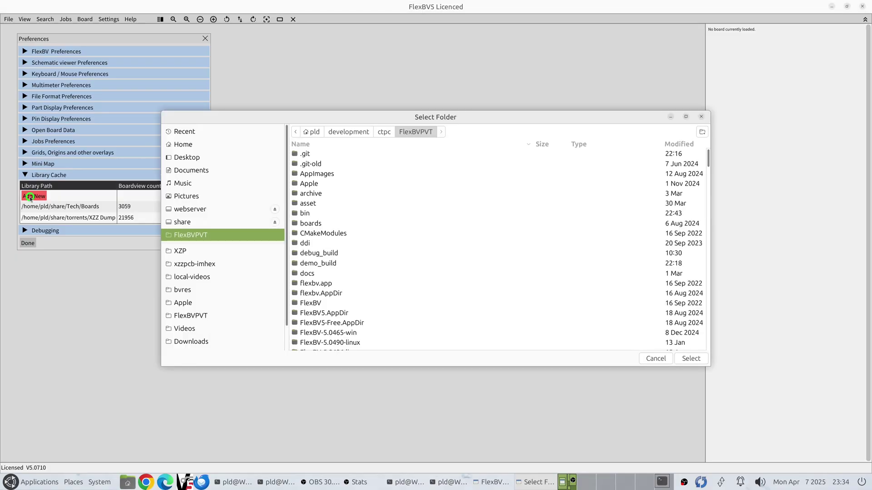
pyautogui.click(309, 183)
pyautogui.click(686, 359)
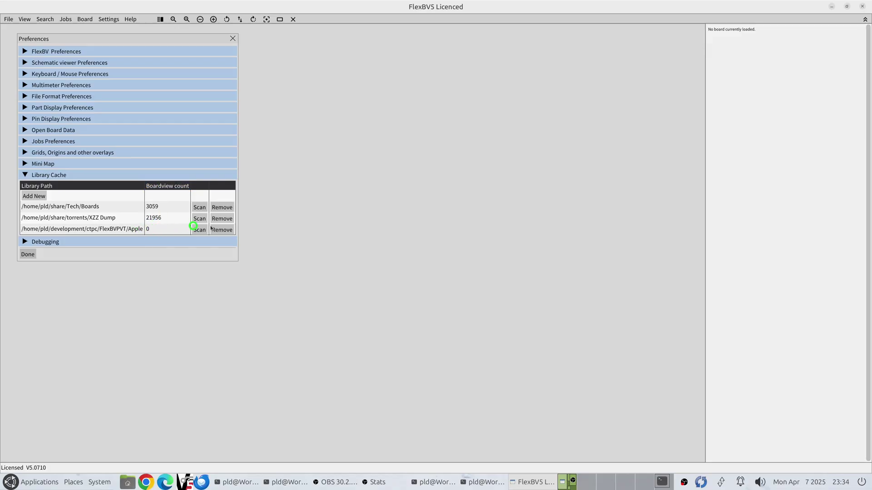
pyautogui.click(198, 230)
pyautogui.click(27, 254)
pyautogui.click(9, 20)
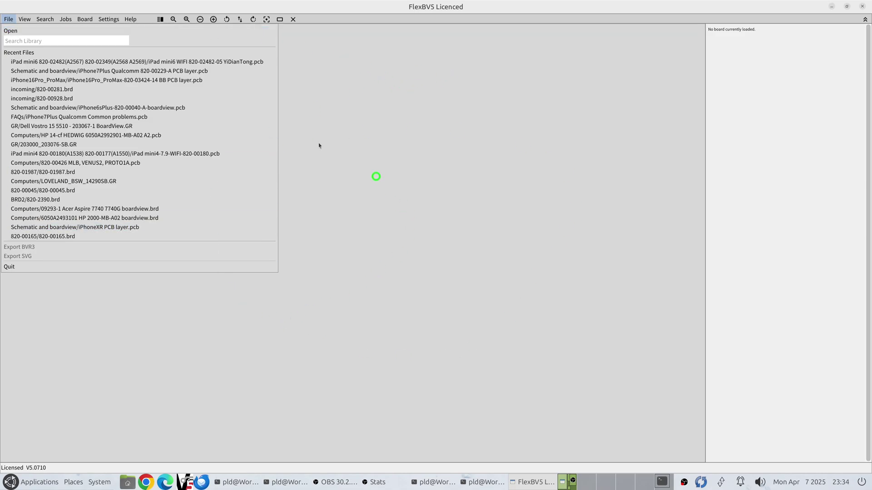
pyautogui.click(28, 40)
pyautogui.write('iphone')
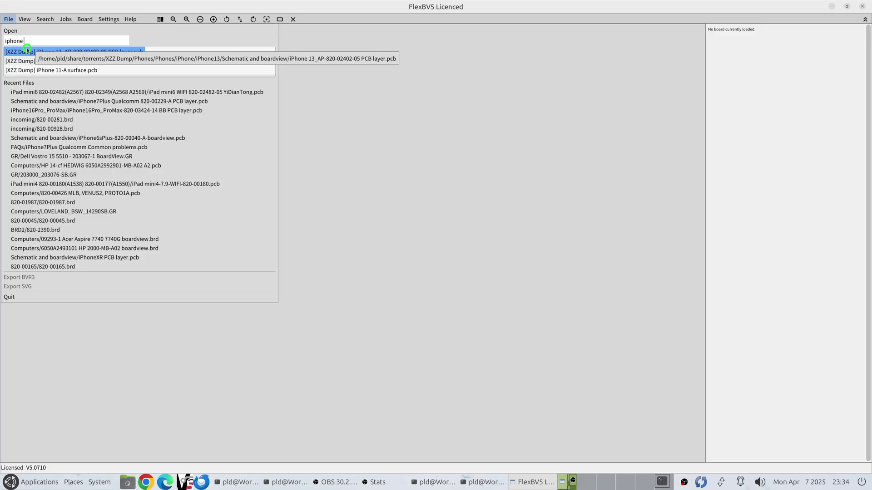
pyautogui.write(' 13')
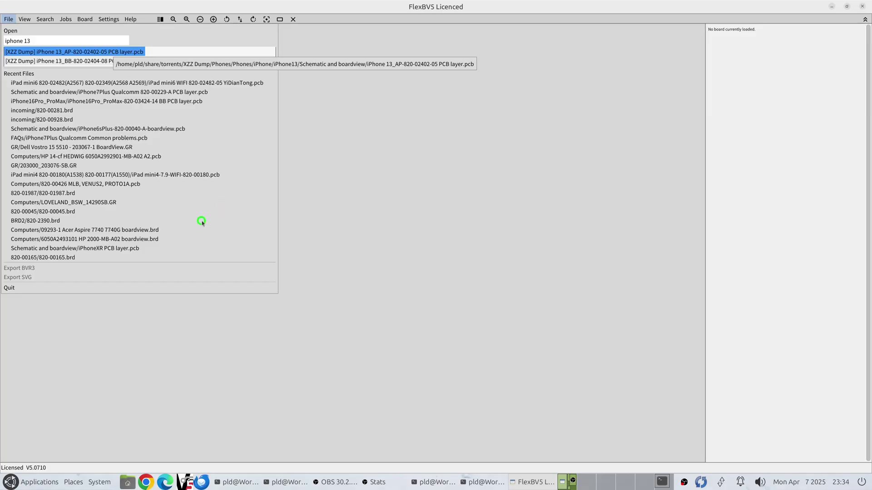
pyautogui.press('Return')
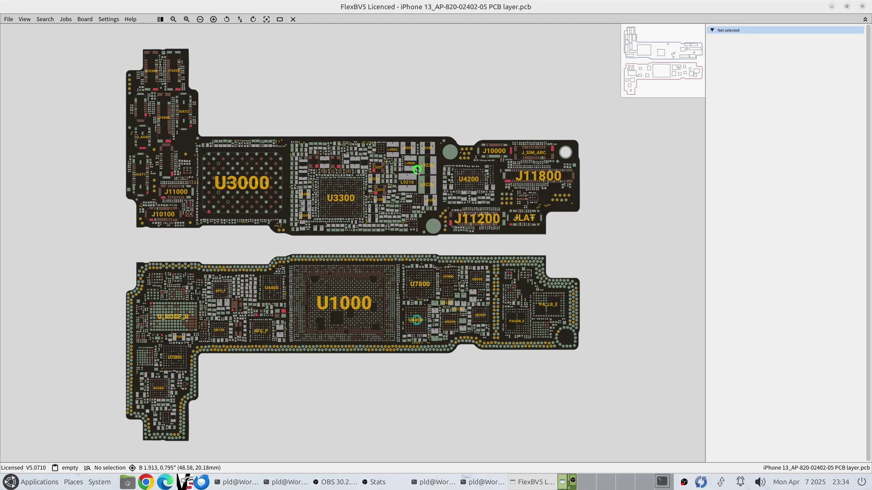
pyautogui.scroll(3, 422, 160)
pyautogui.moveTo(257, 171); pyautogui.dragTo(658, 233)
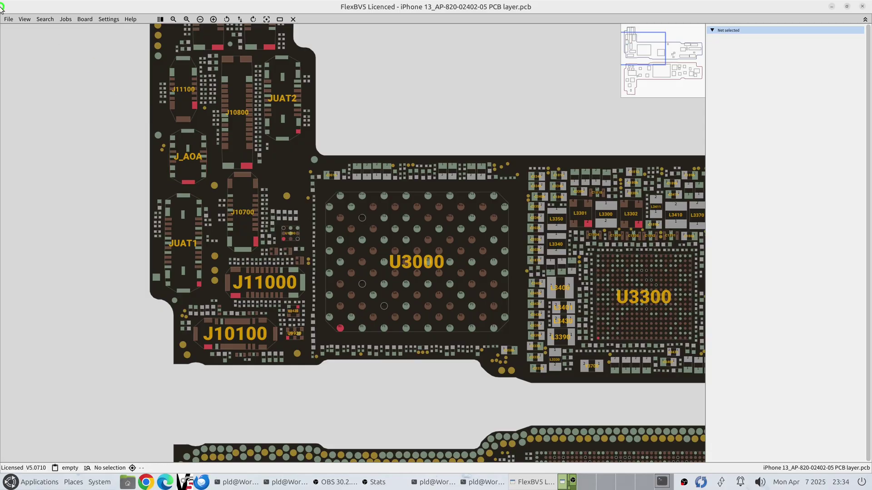
# Search the library for "6050a" and open the Toshiba Satellite L50-A CR105G board, followed by HP 15-J 15CRU 6050A2548201-MB-A01.brd.
pyautogui.click(8, 19)
pyautogui.press('BackSpace')
pyautogui.press('BackSpace')
pyautogui.press('BackSpace')
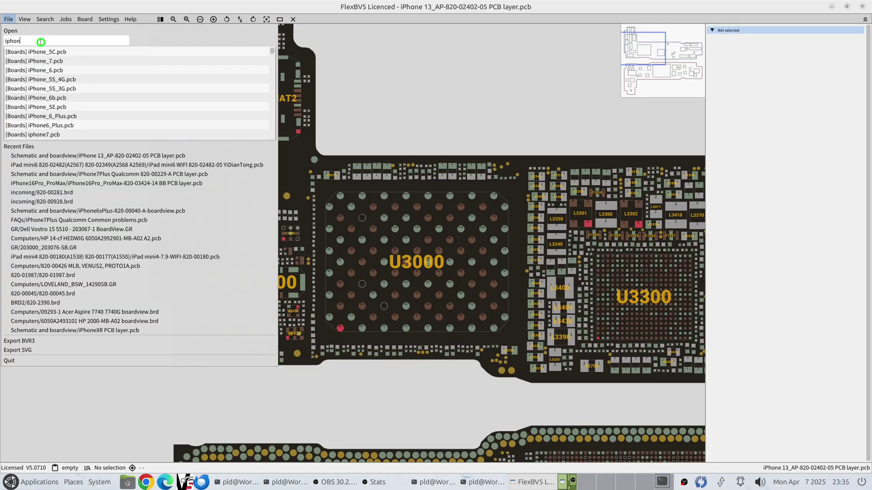
pyautogui.press('BackSpace')
pyautogui.write('6050a')
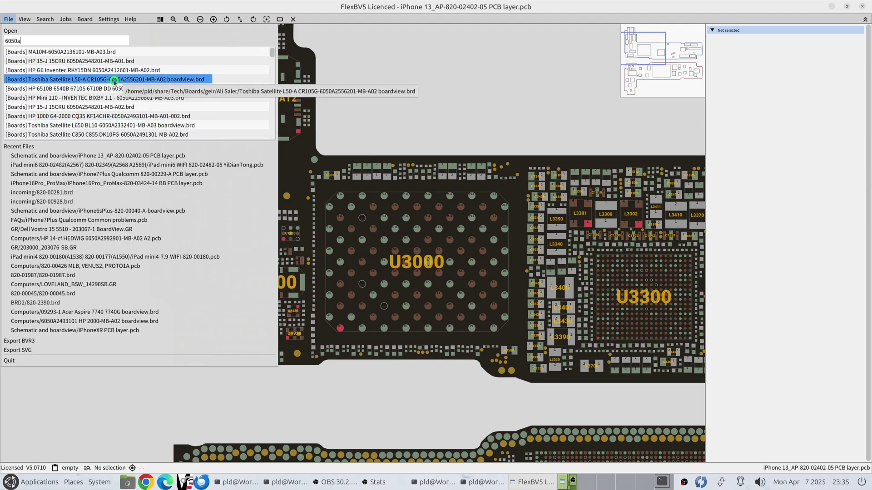
pyautogui.click(114, 80)
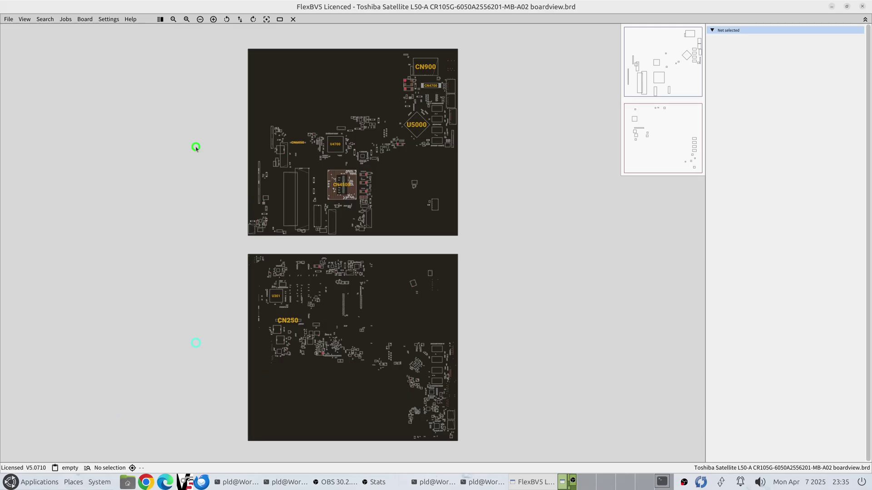
pyautogui.click(9, 20)
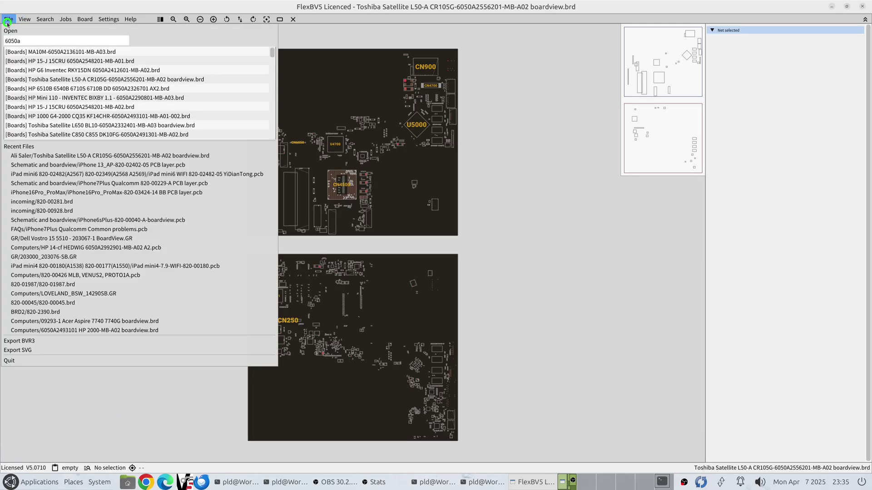
pyautogui.click(54, 61)
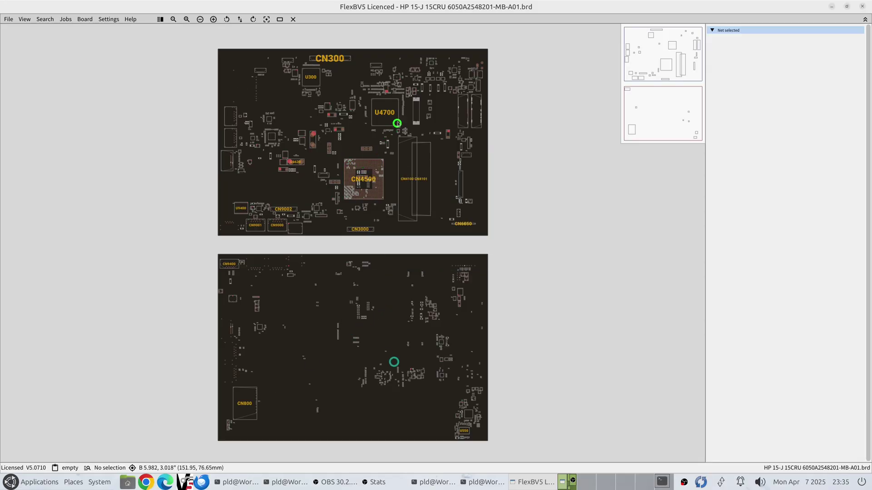
# Search the library for "820-00165" and open 820-00165.brd from the incoming folder of the Boards library.
pyautogui.click(8, 19)
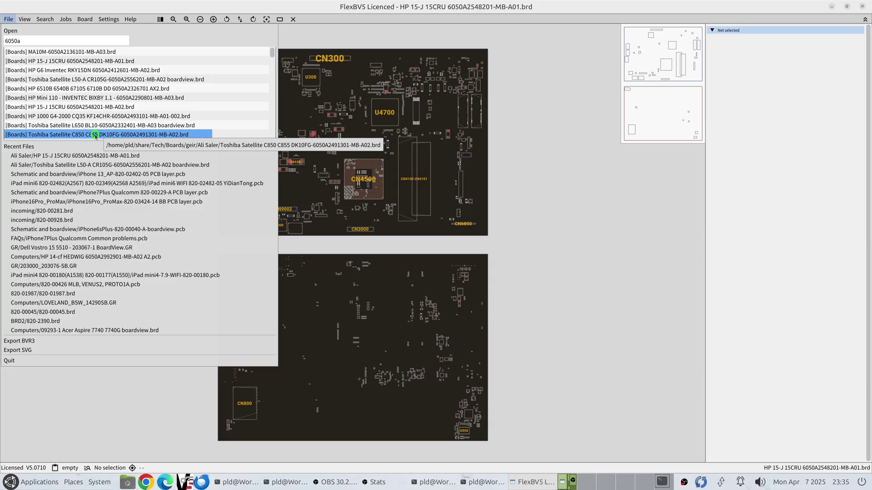
pyautogui.click(26, 40)
pyautogui.hotkey('ctrl', 'a')
pyautogui.press('BackSpace')
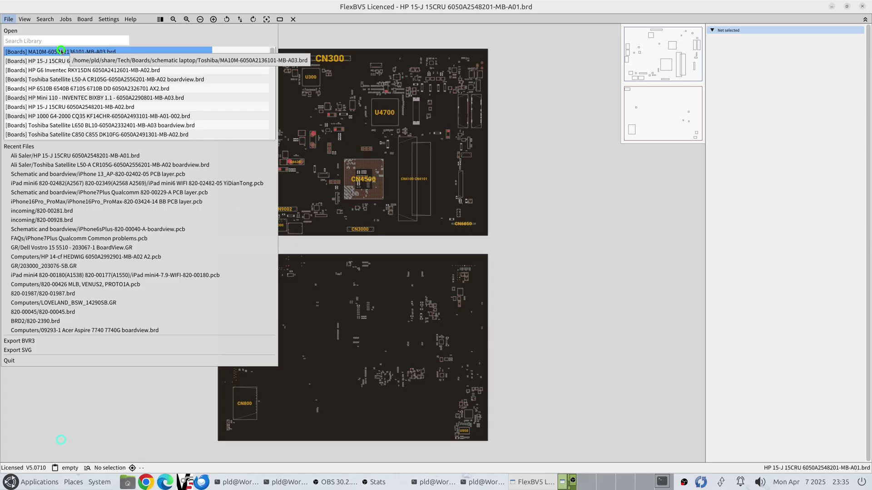
pyautogui.write('820-0110')
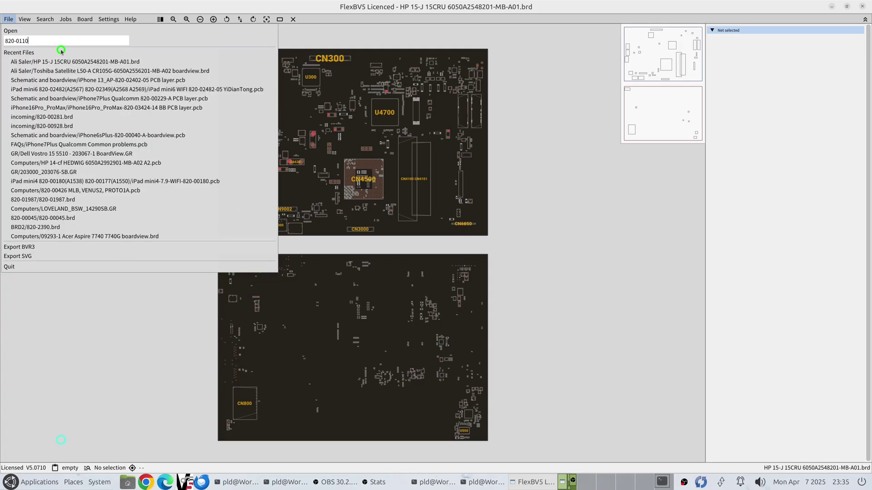
pyautogui.write('65')
pyautogui.press('BackSpace')
pyautogui.press('BackSpace')
pyautogui.press('BackSpace')
pyautogui.press('BackSpace')
pyautogui.press('BackSpace')
pyautogui.write('0165')
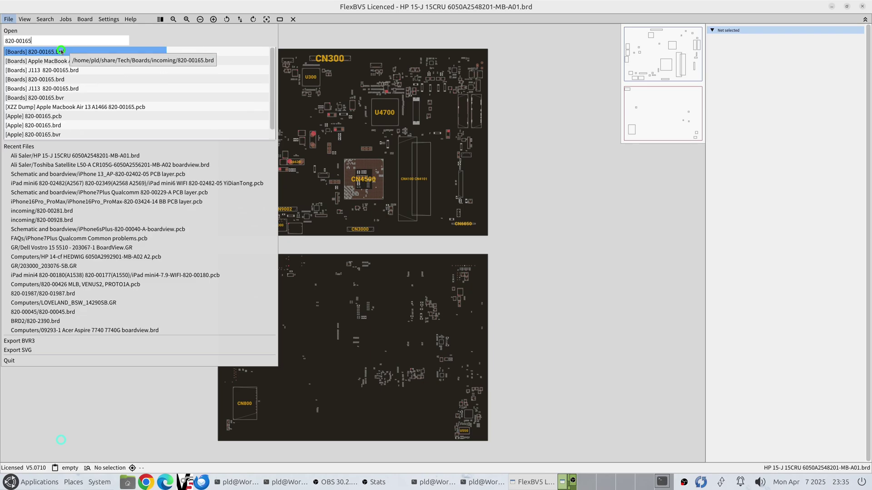
pyautogui.click(62, 51)
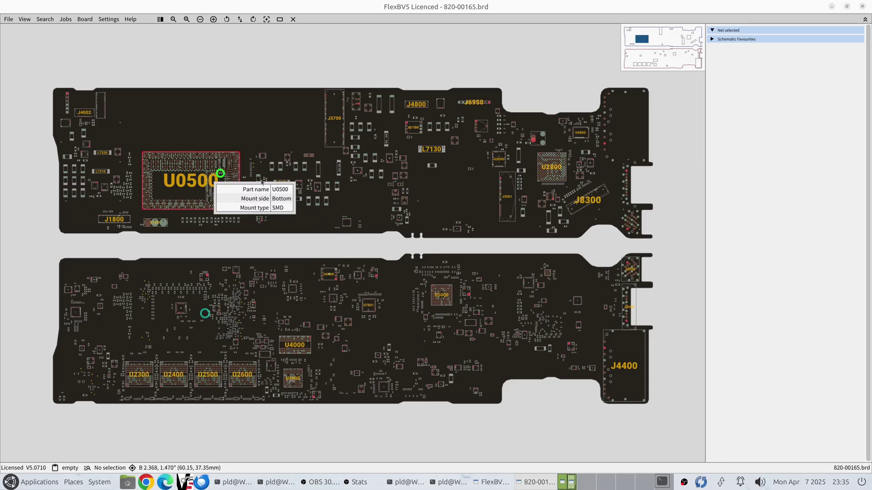
# Rescan the XZZ Dump path in the library cache preferences.
pyautogui.click(8, 19)
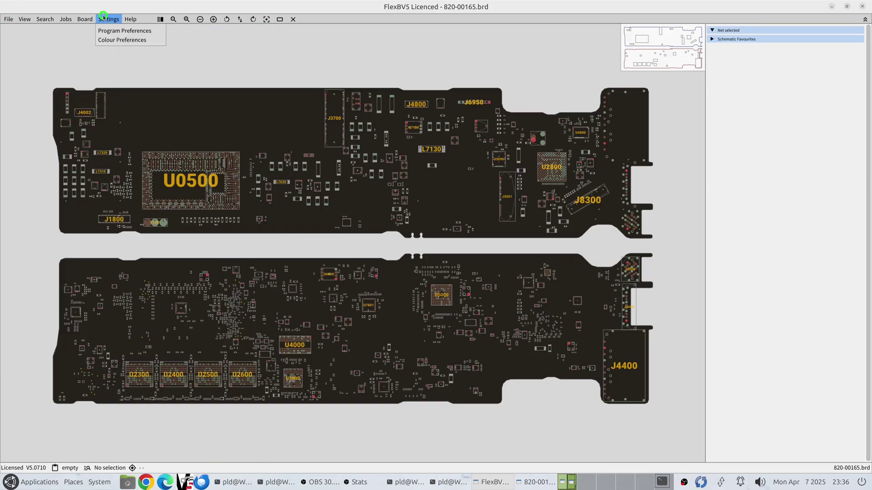
pyautogui.click(99, 29)
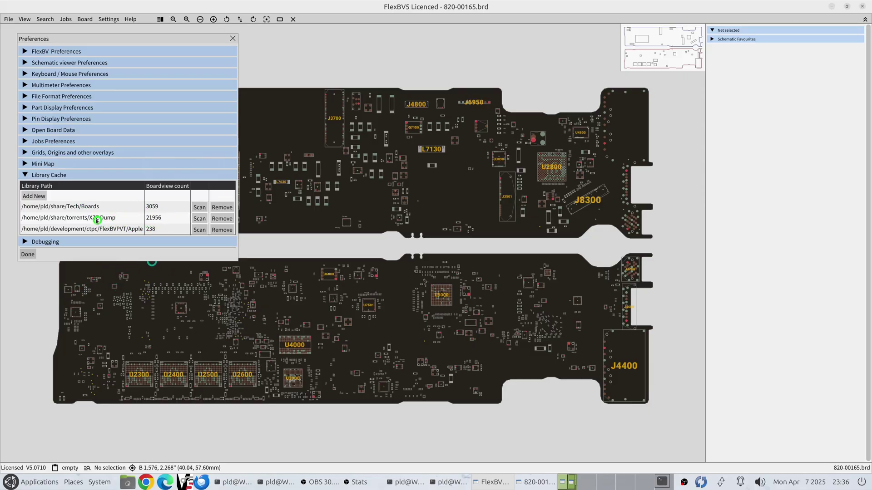
pyautogui.click(199, 219)
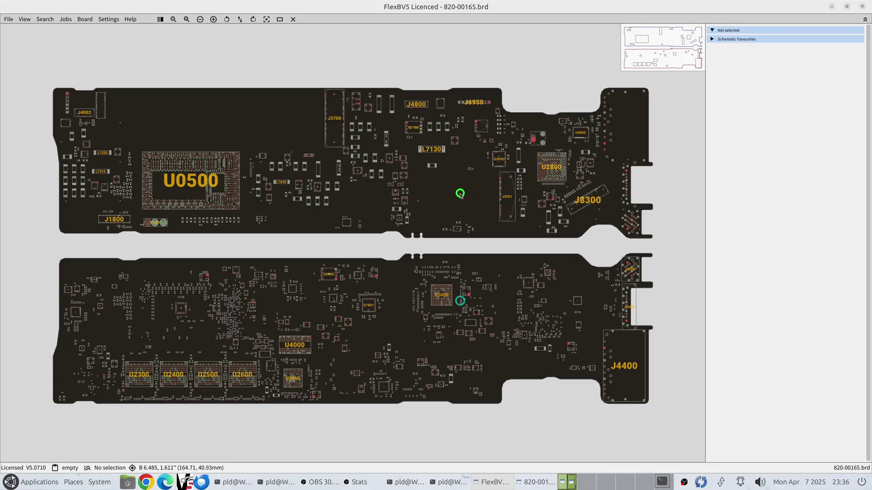
# Select the PPVBAT_G3H_CHGR_REG net at L7130 pin 2, look up R7150 in the schematic, and return to the board.
pyautogui.click(444, 147)
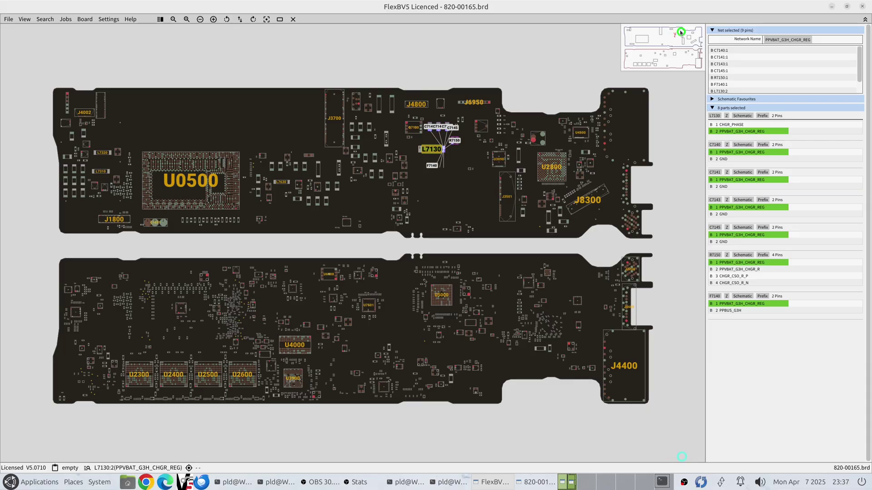
pyautogui.scroll(-1, 719, 70)
pyautogui.click(718, 76)
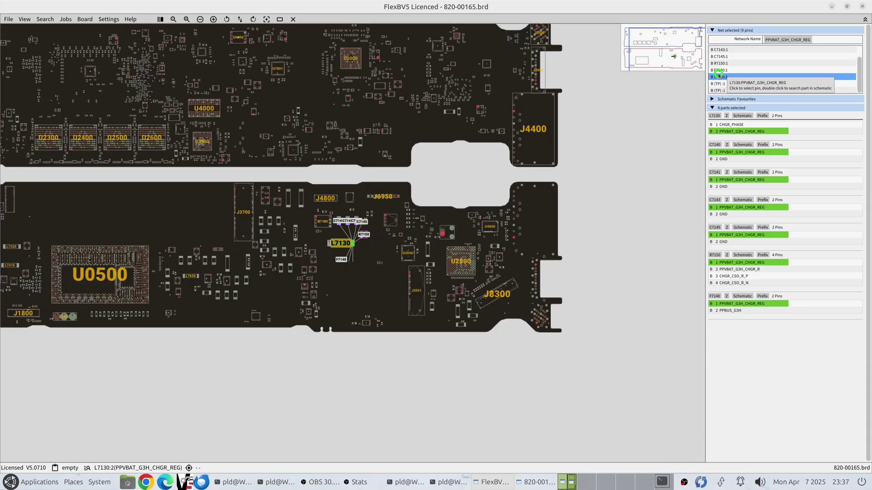
pyautogui.click(729, 65)
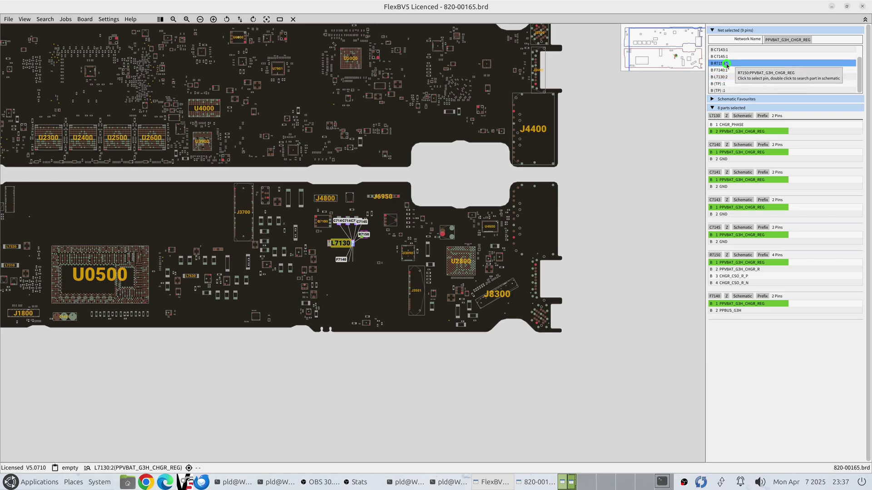
pyautogui.doubleClick(728, 64)
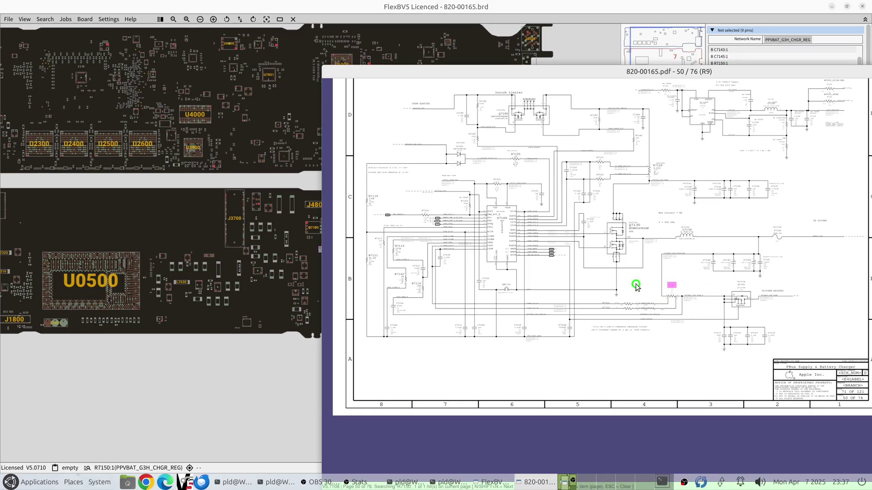
pyautogui.press('Escape')
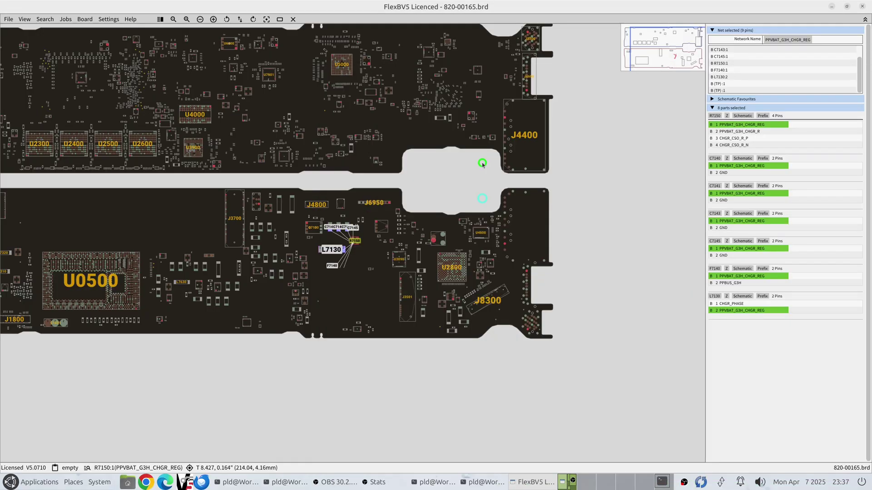